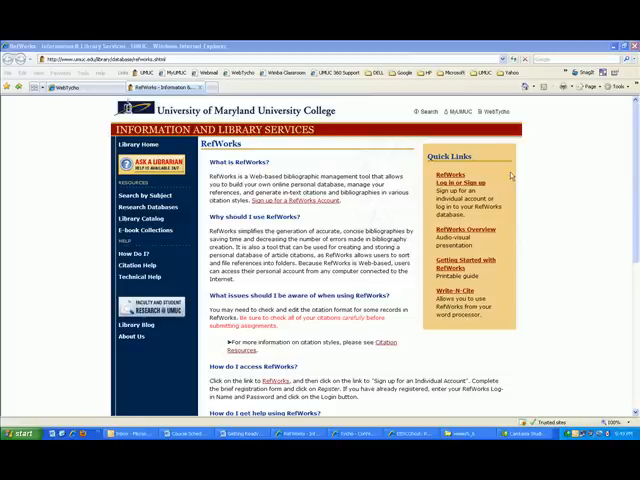
- Follow the RefWorks Quick Link and accept both security prompts to reach the login page
click(451, 178)
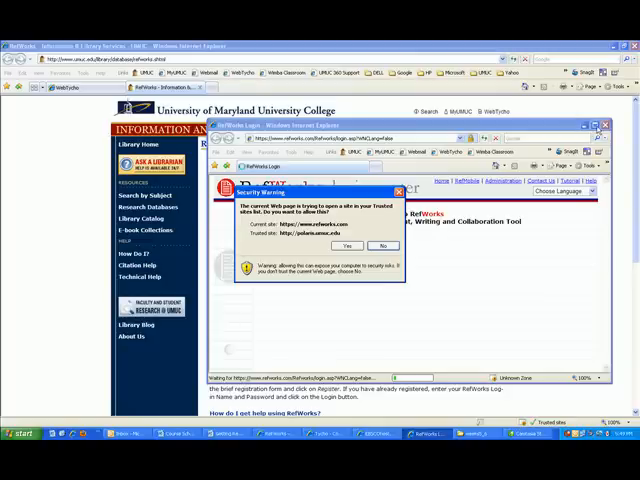
click(346, 245)
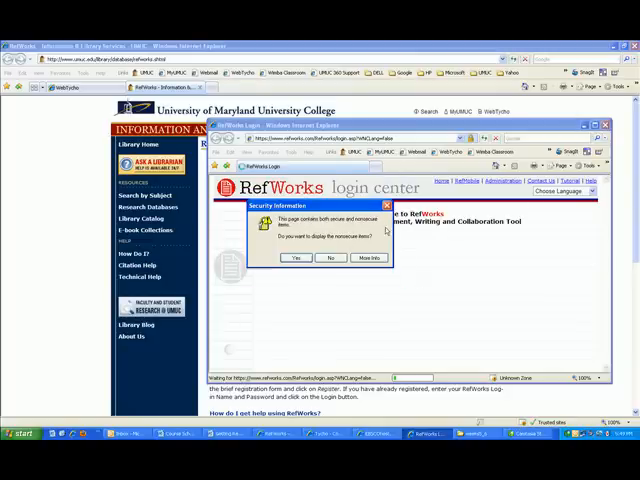
click(296, 258)
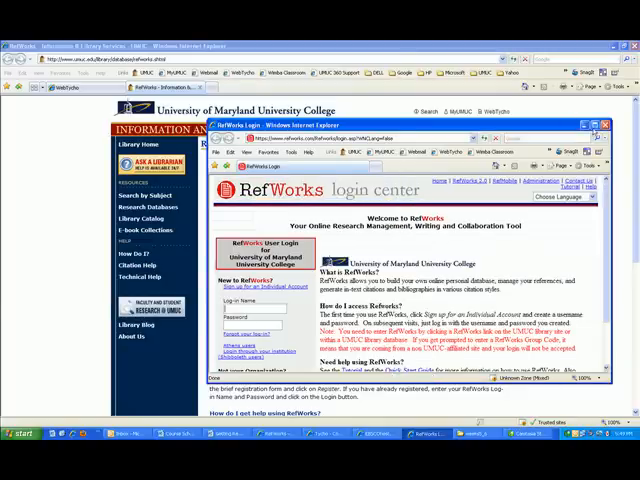
- Maximize the window, accept the saved log-in name and log in to the RefWorks account
click(594, 125)
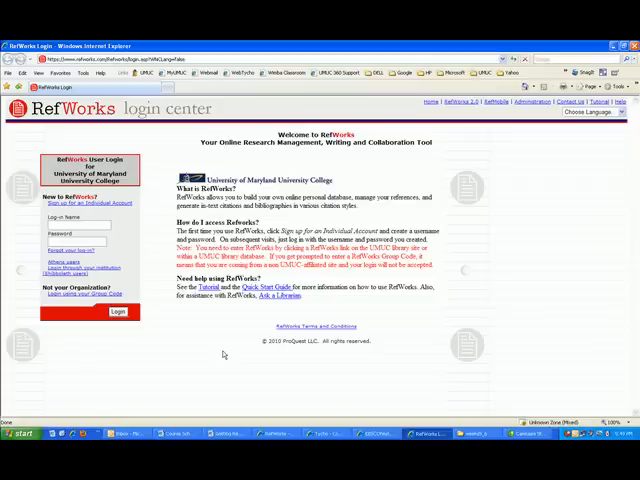
click(100, 226)
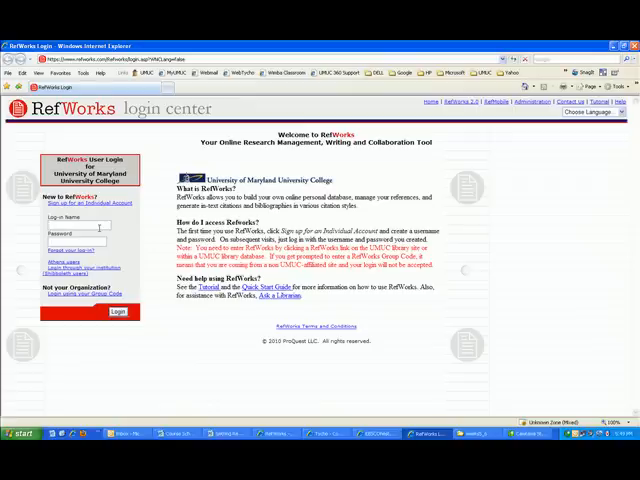
text(An)
key(Down)
key(Return)
click(117, 311)
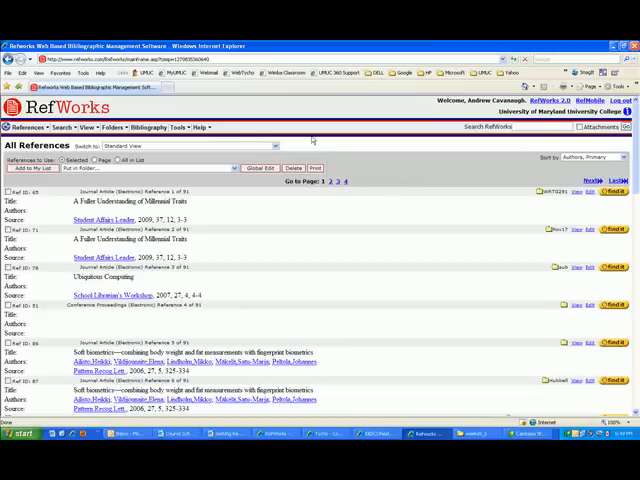
- Use Folders > Create New Folder to add a folder named COMM600_summer2010 without the stray space
click(179, 127)
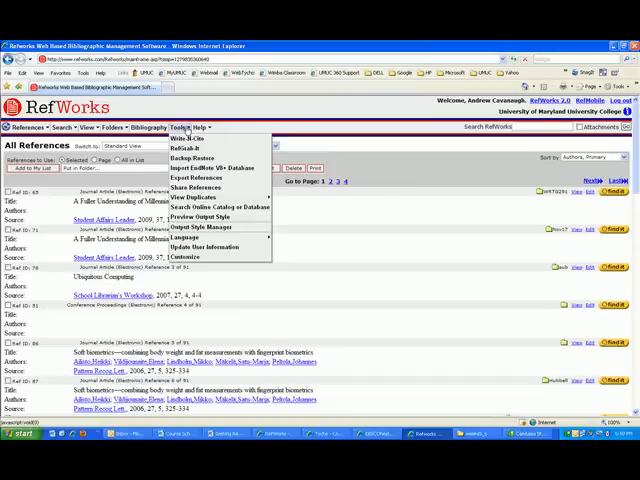
mouse_move(113, 127)
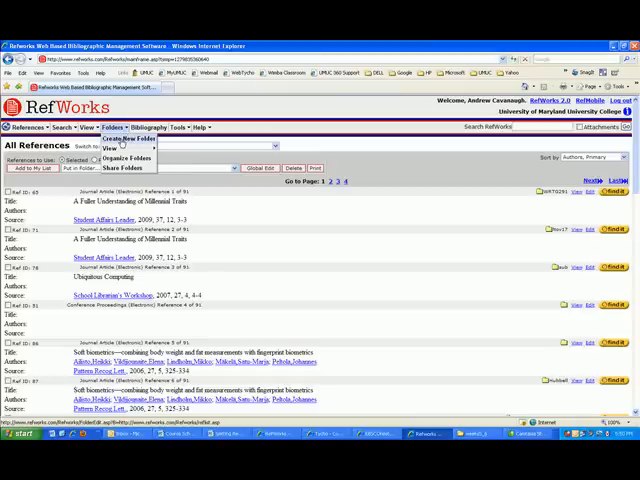
click(122, 143)
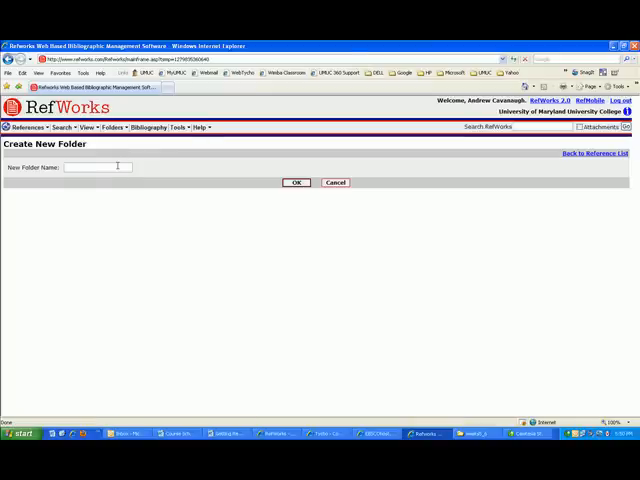
double_click(117, 166)
text(COMM)
text( 600)
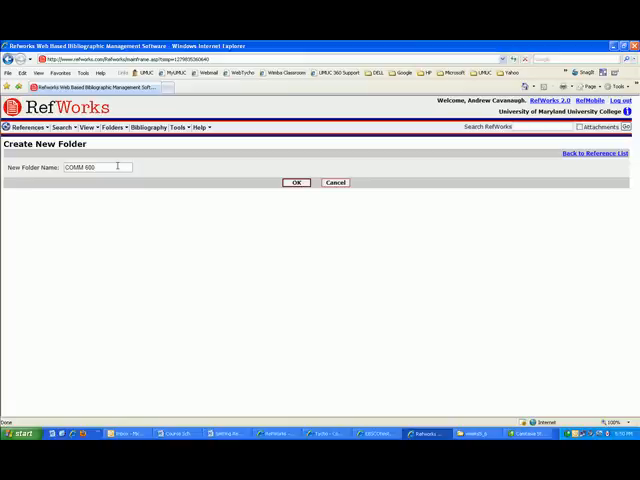
key(Left)
key(Left)
key(Left)
key(BackSpace)
key(End)
text(_s)
text(ummer2010)
click(296, 184)
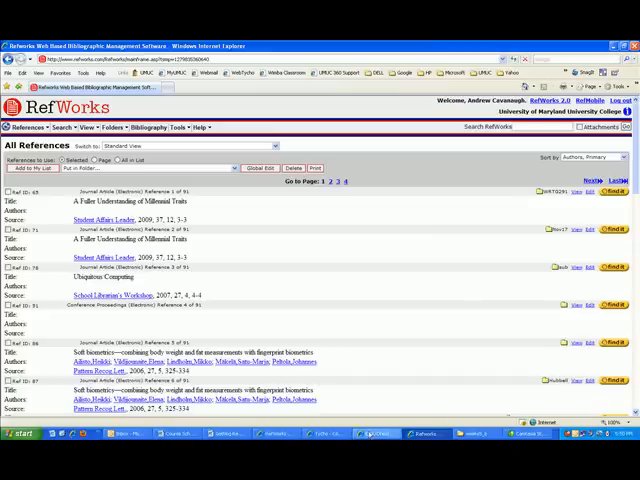
- In EBSCOhost, view the first laptop article's full record and bring up its Export Manager
click(376, 434)
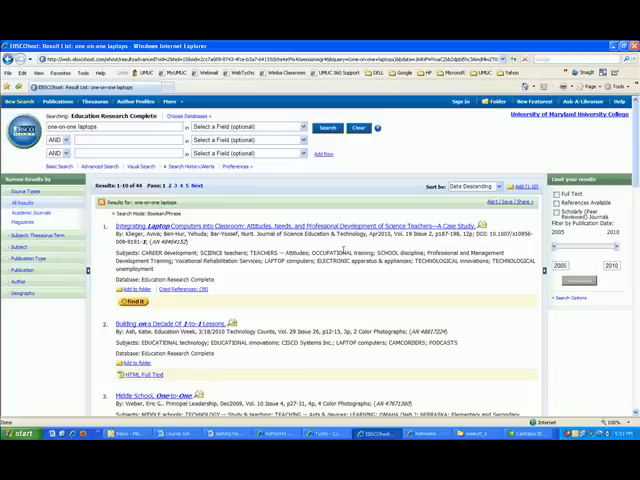
click(268, 228)
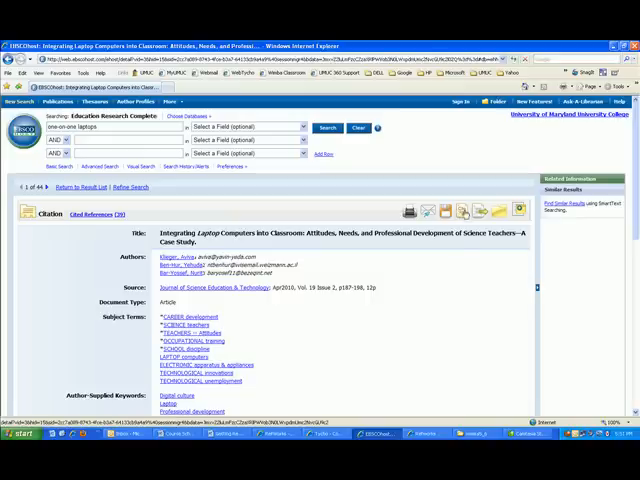
click(480, 213)
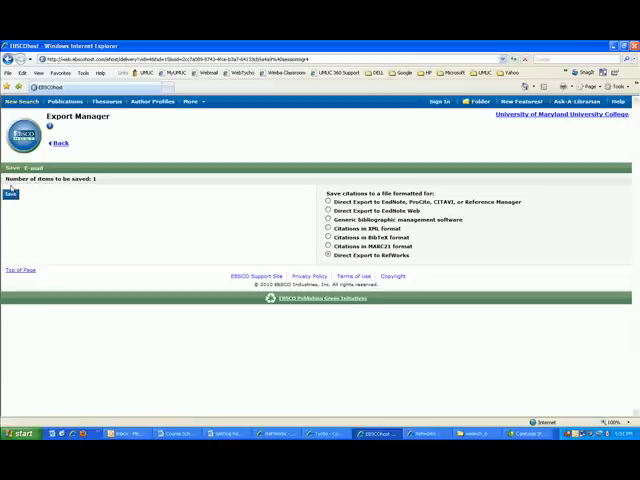
- Export the citation directly to RefWorks and mark it in the Last Imported folder
click(10, 193)
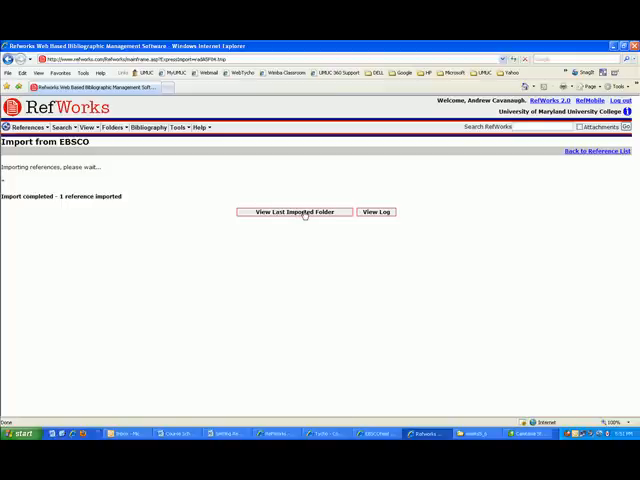
click(304, 213)
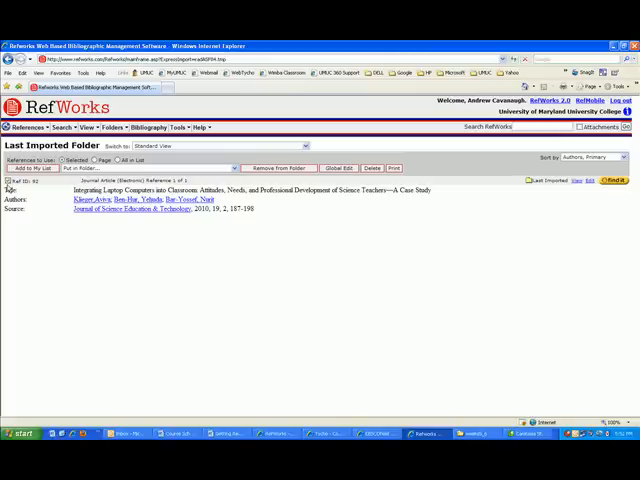
click(8, 182)
- File the marked reference into COMM600_summer2010 and return to the EBSCOhost window
click(234, 169)
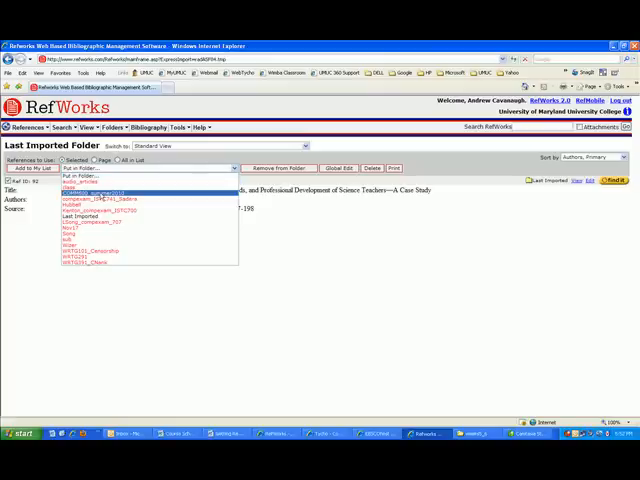
click(100, 193)
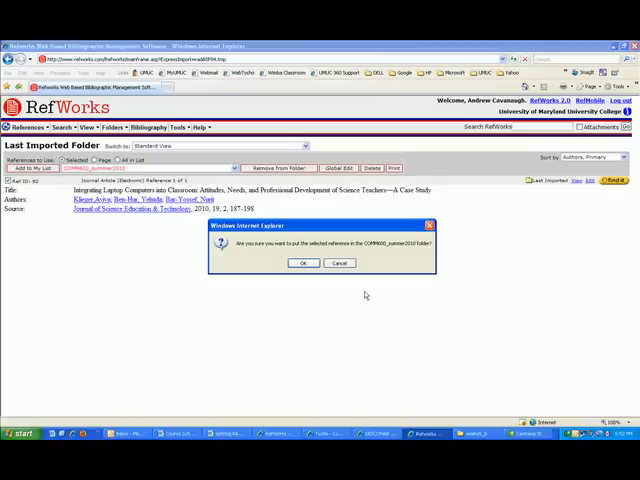
click(305, 264)
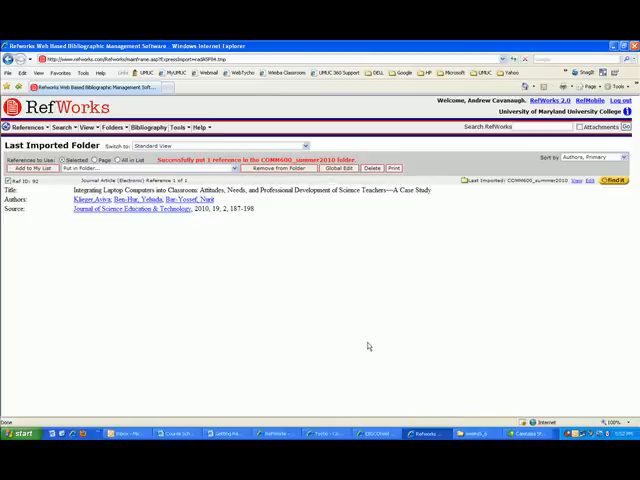
click(376, 434)
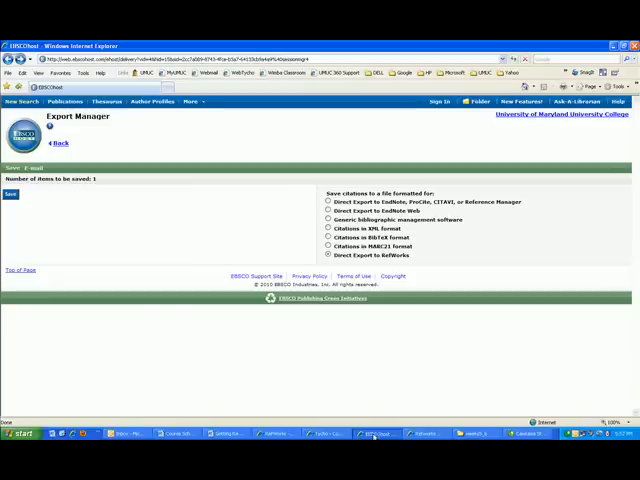
- Return to the laptop results list and add results 2 and 3 to the EBSCOhost folder
click(62, 143)
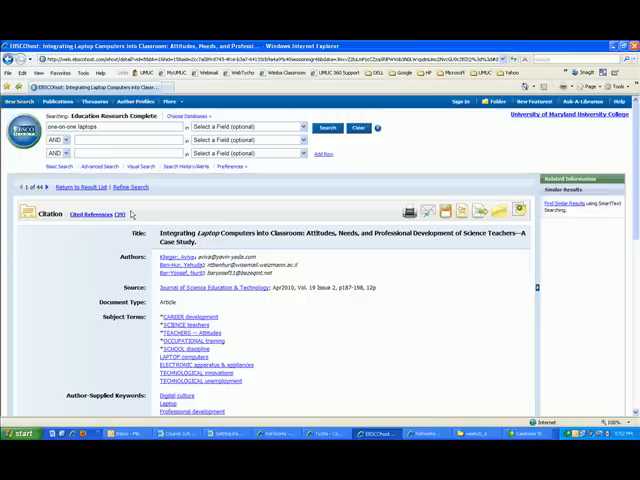
click(93, 187)
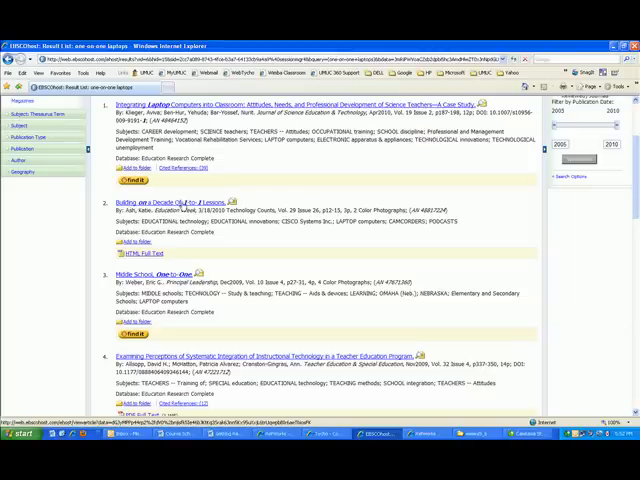
click(138, 243)
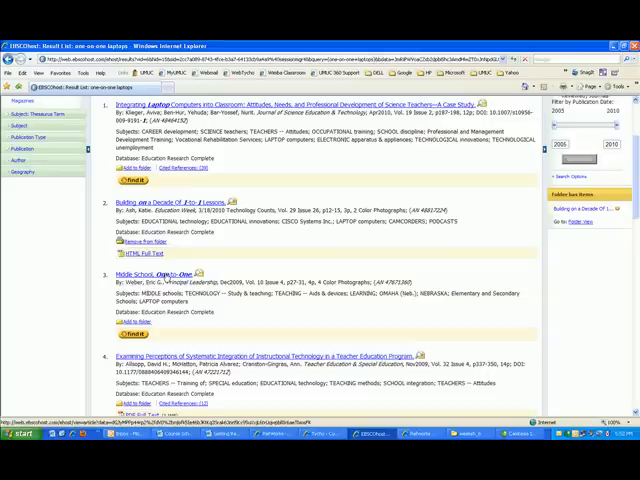
click(138, 322)
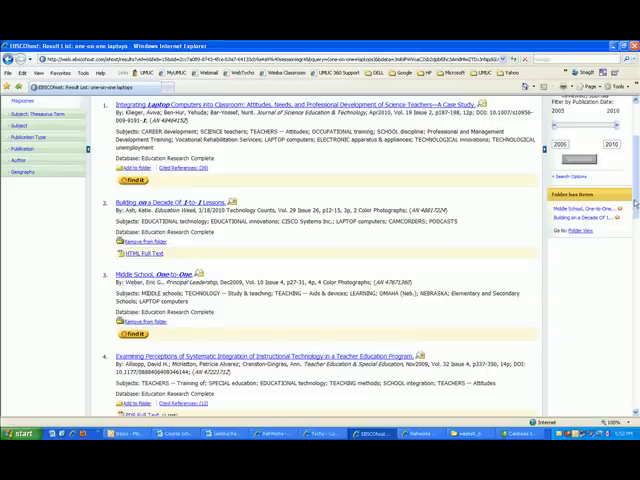
drag(634, 125, 633, 280)
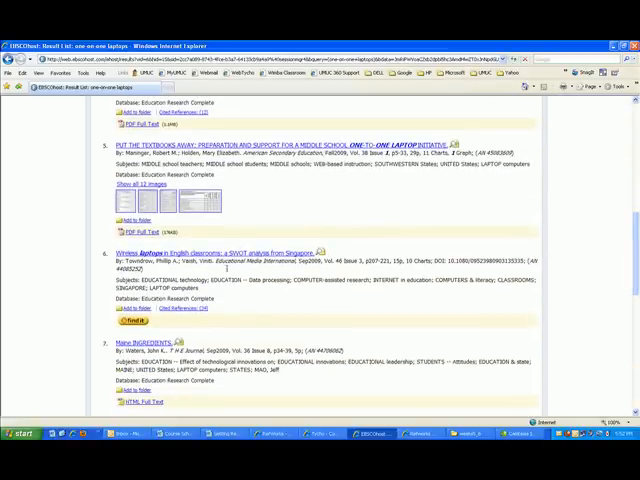
- Add results 6, 7, 9 and 10 (wireless laptops, Maine, tech savvy, laptop investment) to the folder
click(141, 312)
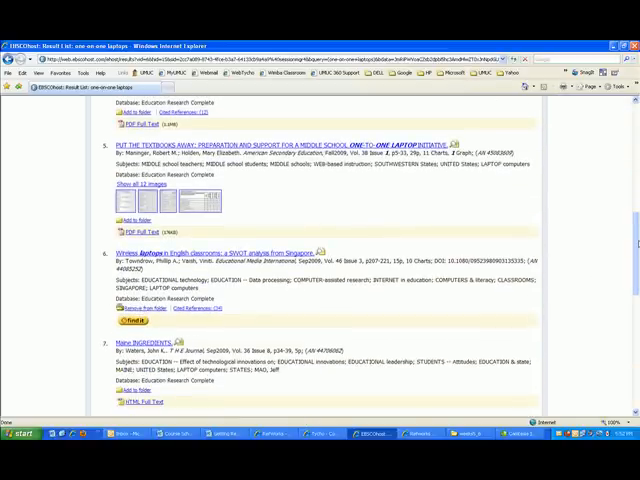
drag(637, 243, 637, 300)
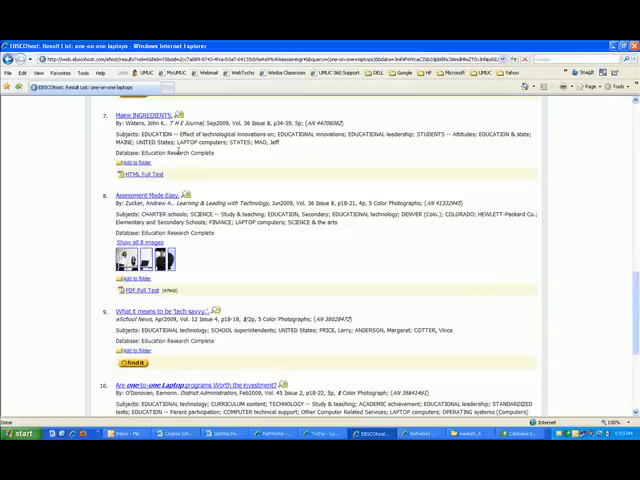
click(136, 163)
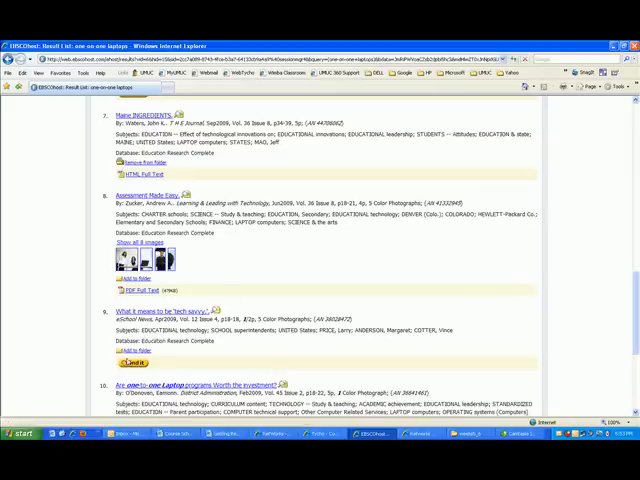
click(133, 350)
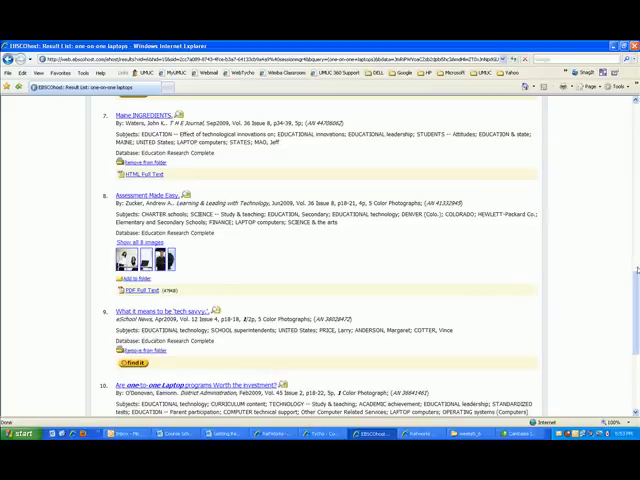
drag(636, 285, 636, 321)
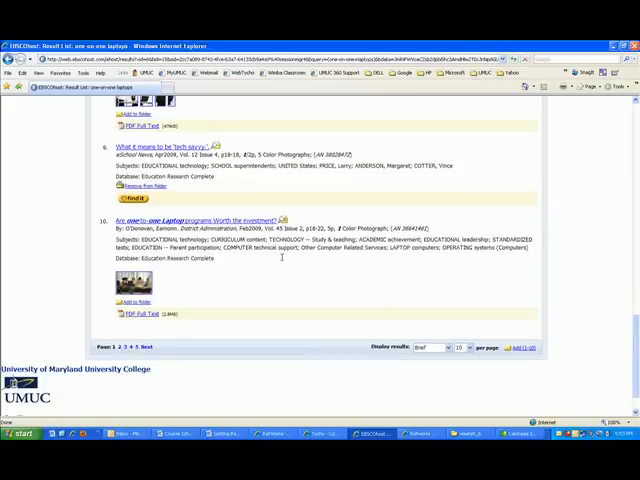
click(133, 301)
drag(636, 340, 631, 195)
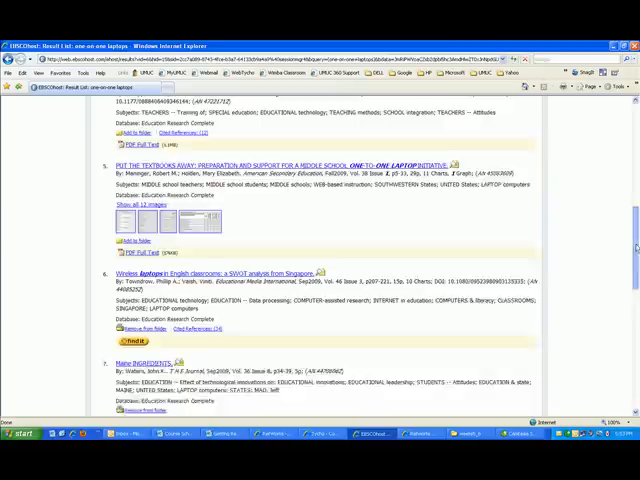
scroll(631, 195, up, 3)
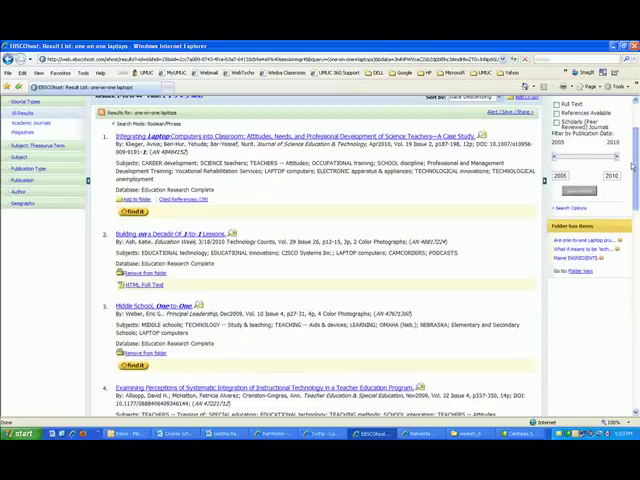
- In Folder View, select all six articles and save them via Direct Export to RefWorks
click(578, 271)
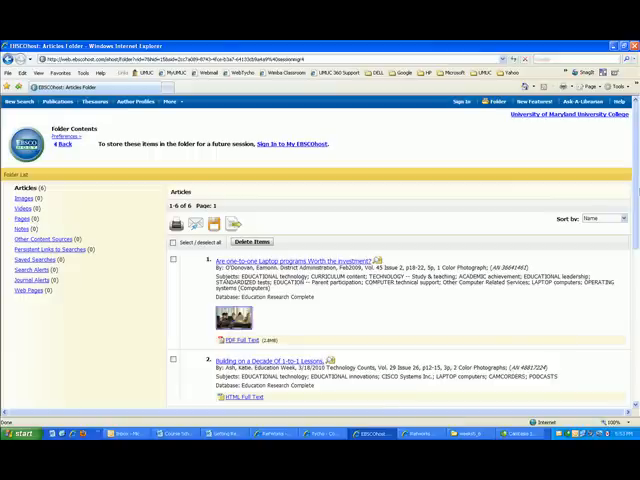
mouse_move(637, 165)
mouse_down()
mouse_move(637, 330)
mouse_move(632, 174)
mouse_up()
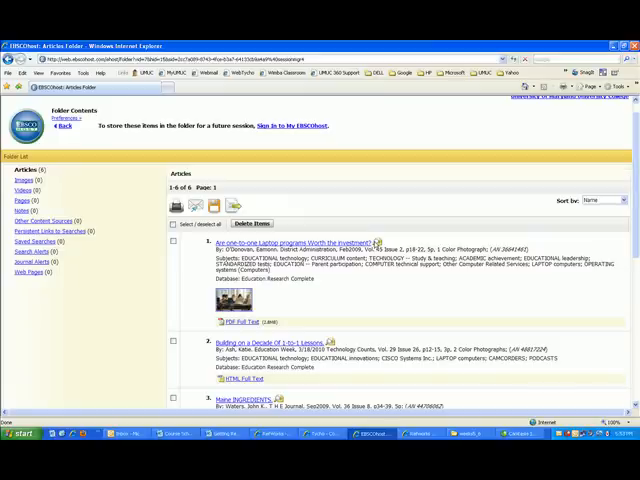
click(172, 224)
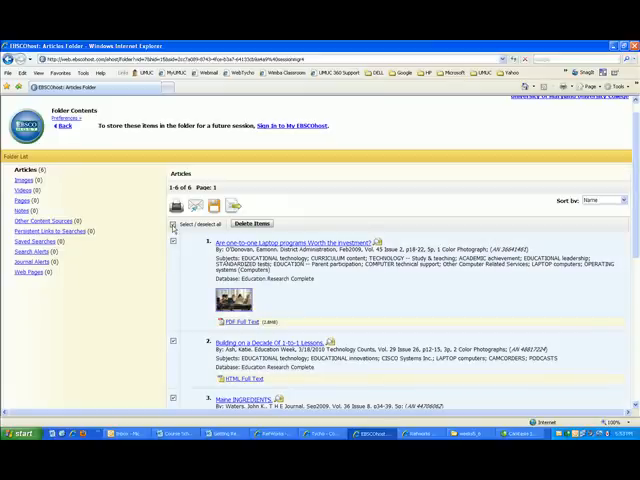
click(234, 207)
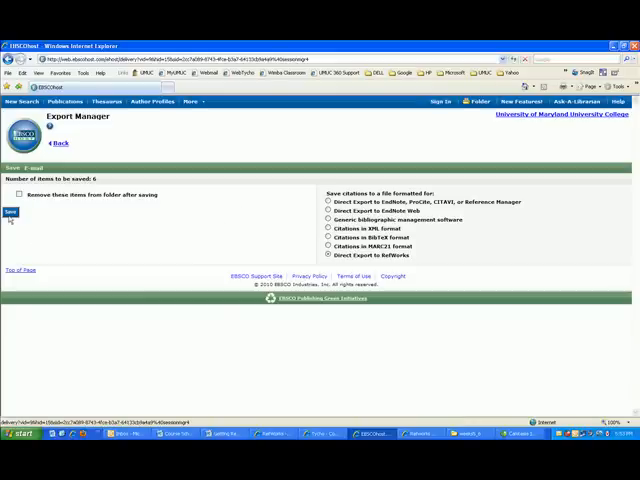
click(10, 214)
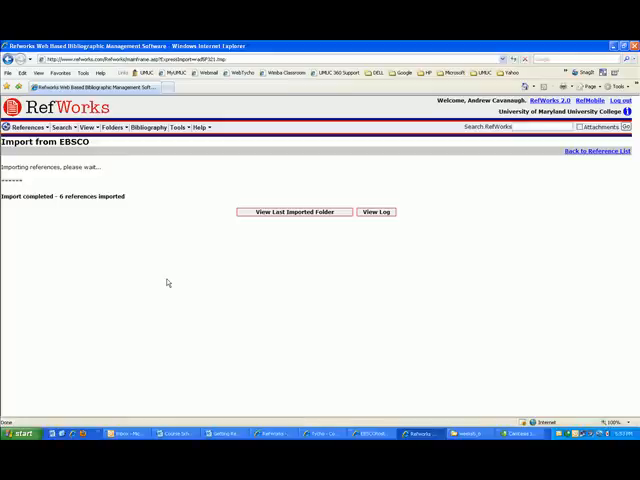
- View the Last Imported Folder listing the six new laptop references
click(285, 216)
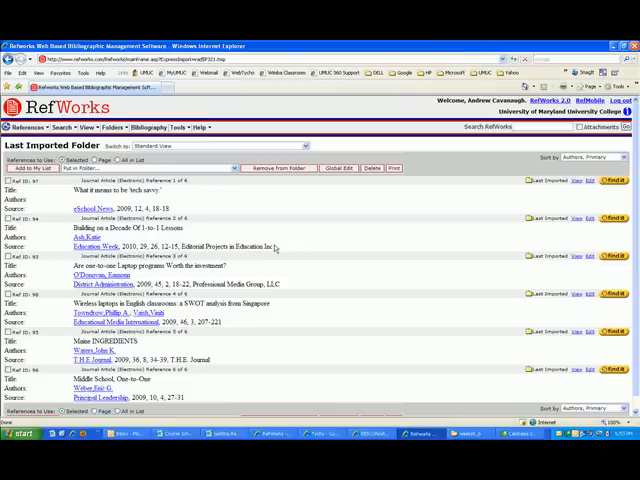